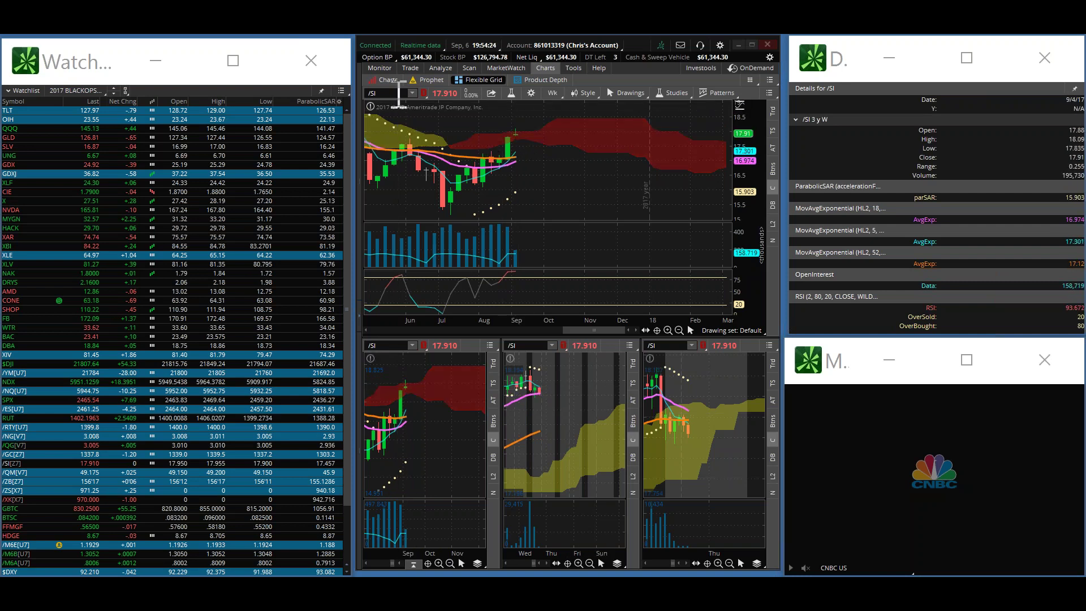
Chart the futures symbol /GC across the grid and examine its recent months of weekly candles up close
type("/GC")
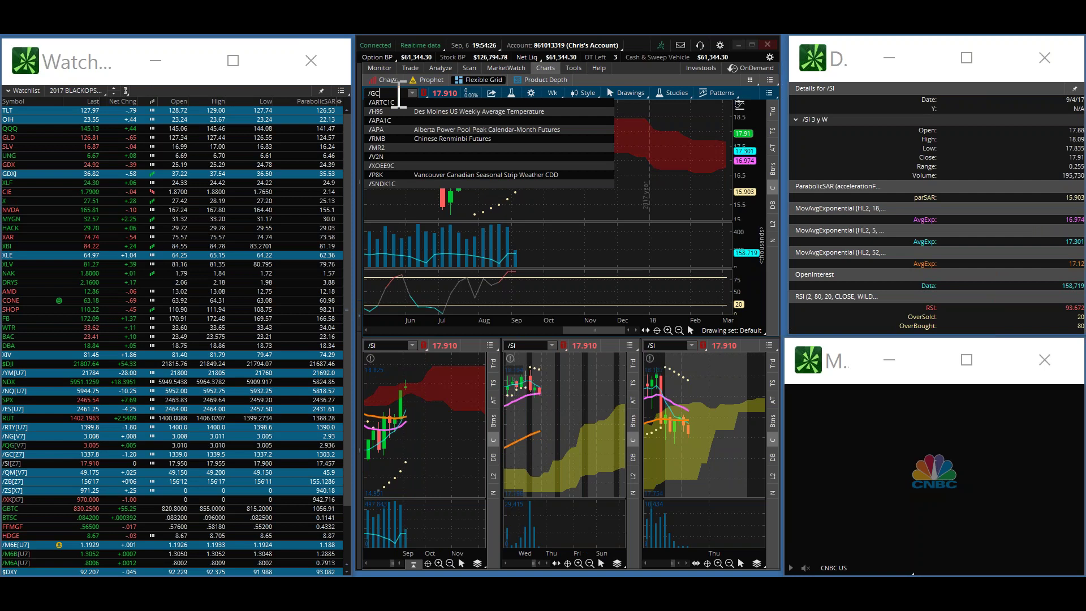
key("Return")
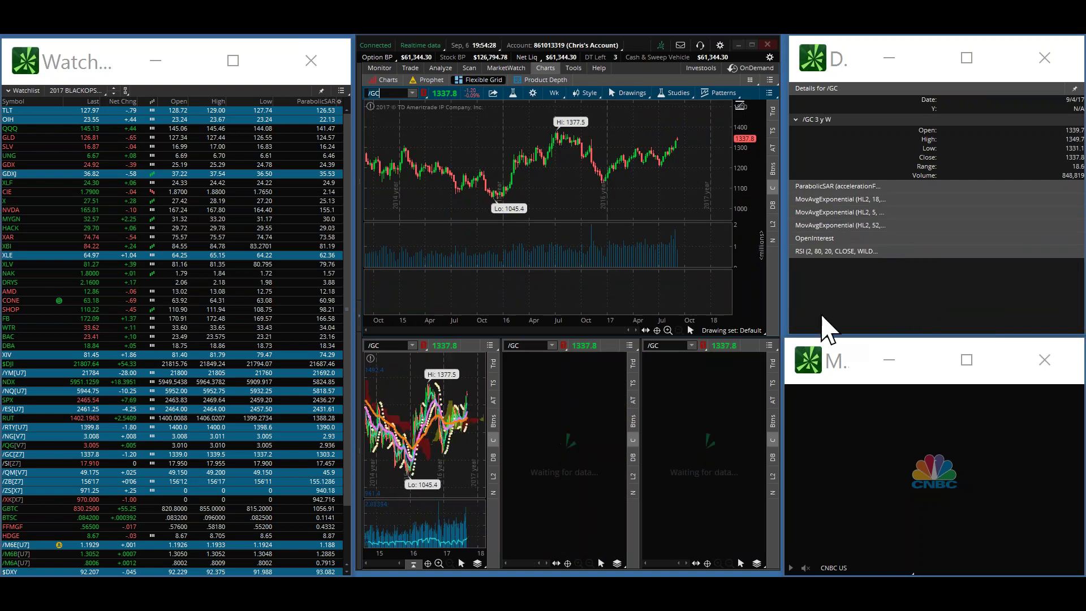
left_click(668, 330)
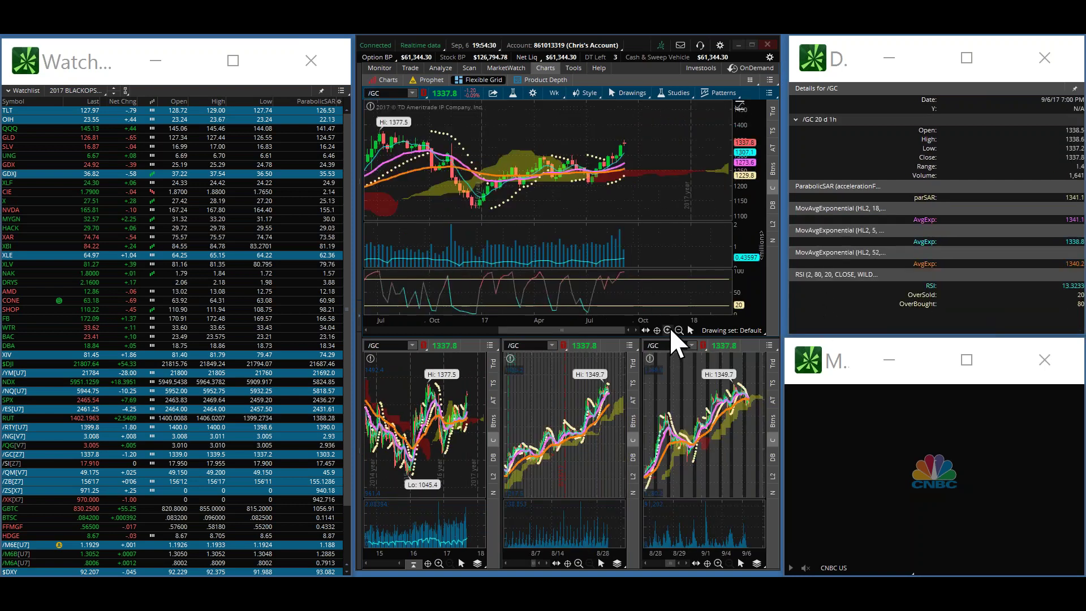
left_click(668, 330)
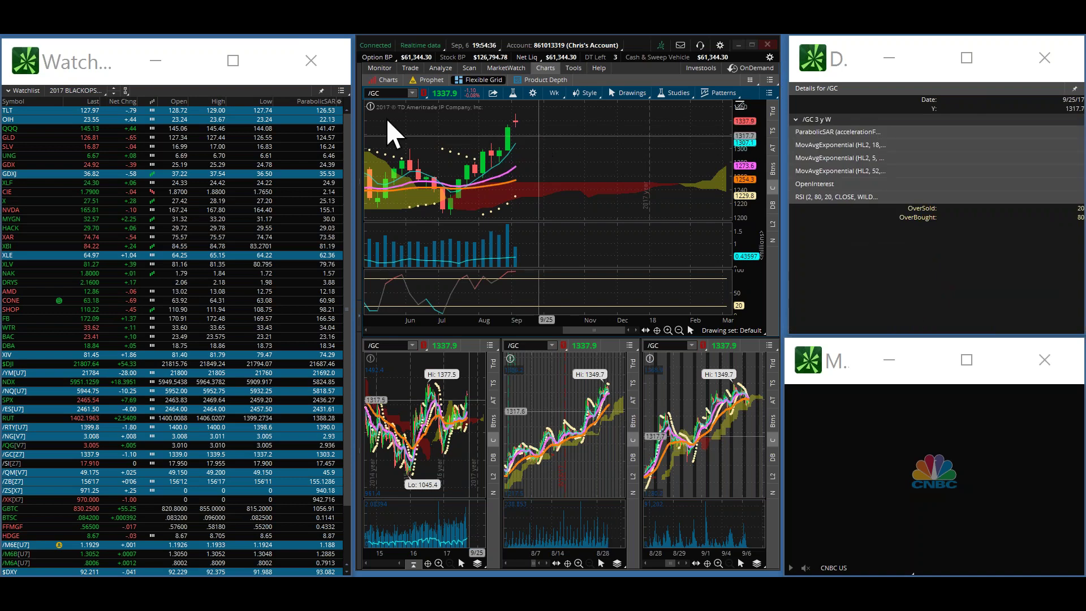
Switch the chart grid to GDXJ and examine the latest weekly candles against the cloud and moving averages
left_click(393, 94)
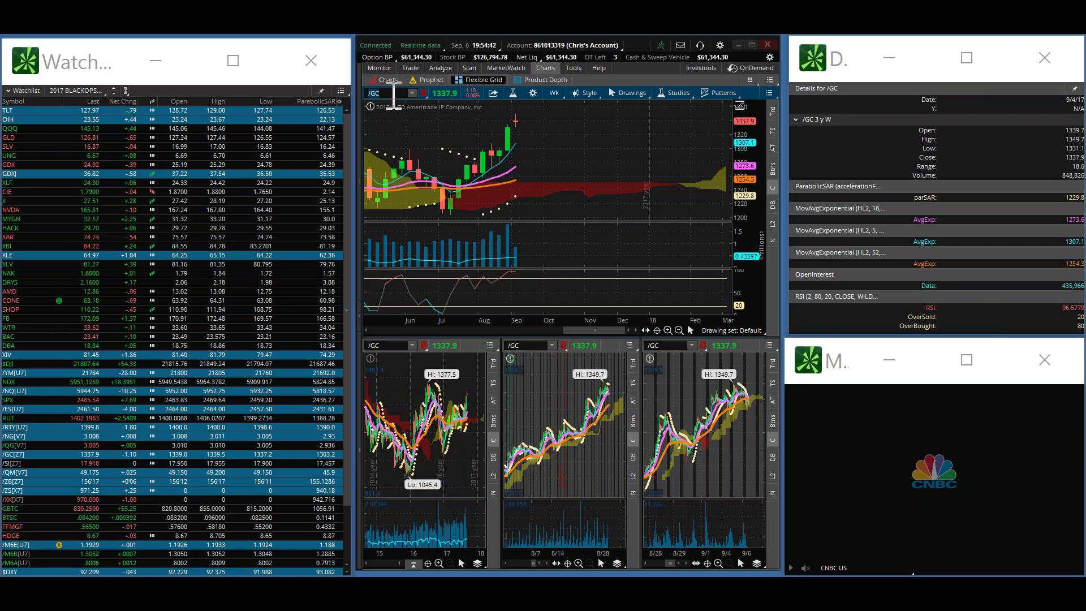
type("/")
type("GDX")
type("J")
key("Return")
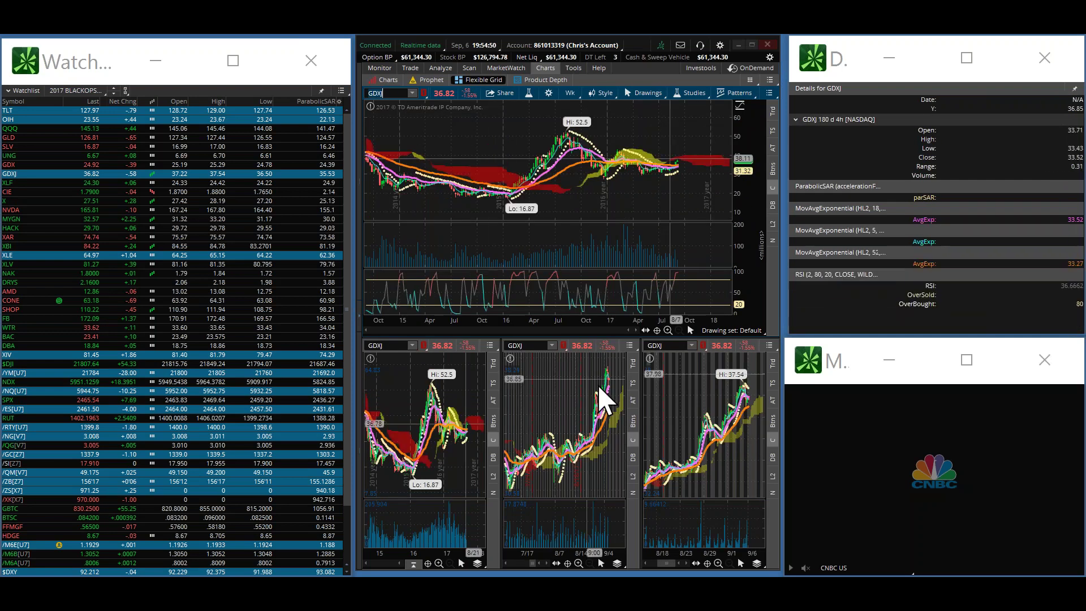
left_click(667, 329)
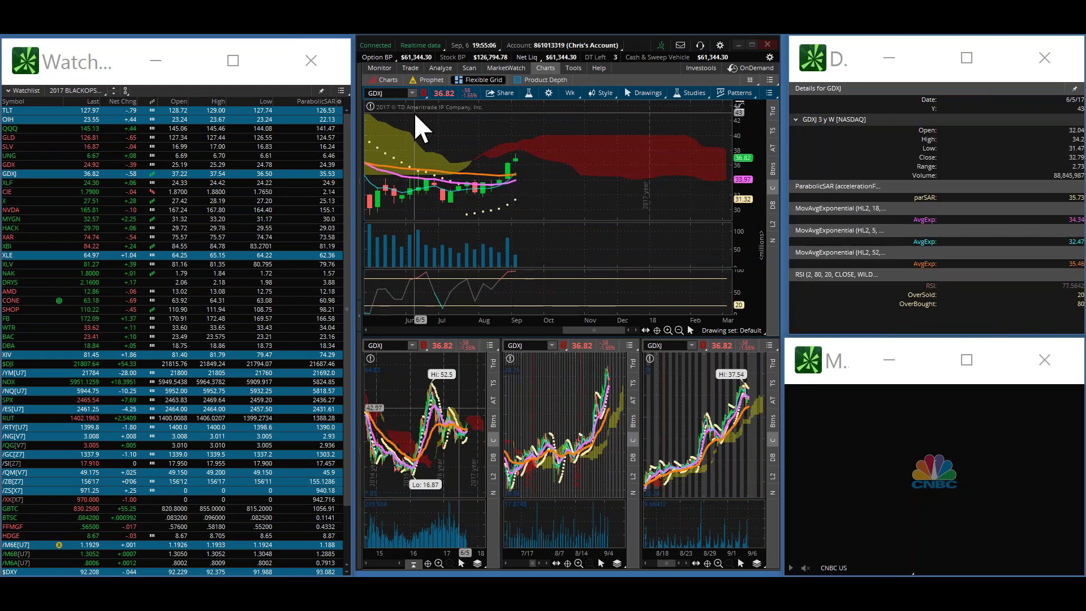
Bring up XIV in the charts for a close look at its recent weekly price action, and dismiss the pop-up notification
left_click(394, 94)
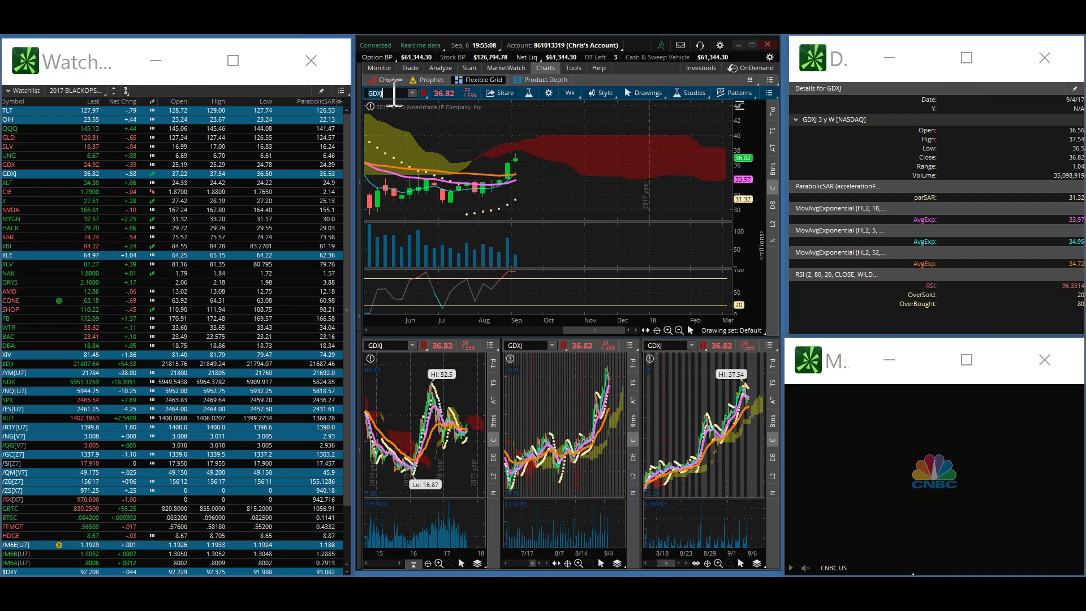
type("XIV")
key("Return")
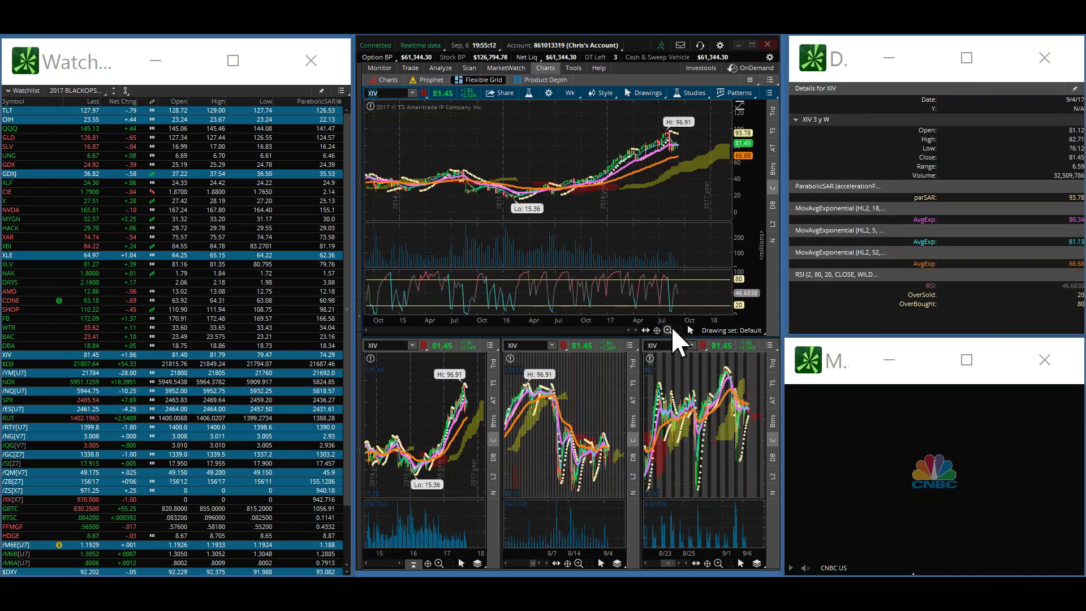
left_click(668, 330)
left_click(668, 330)
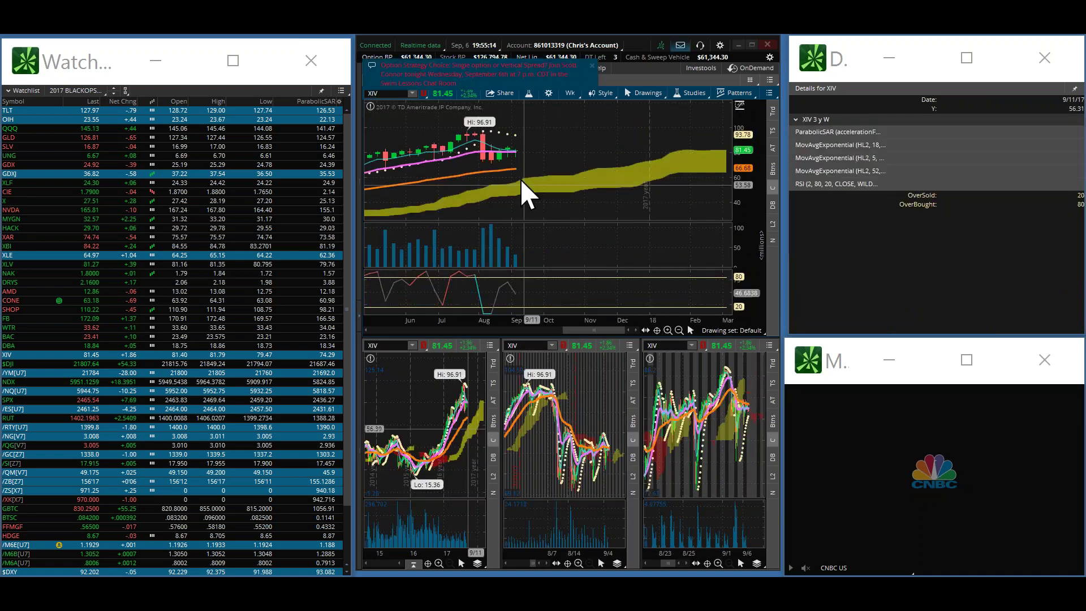
left_click(592, 65)
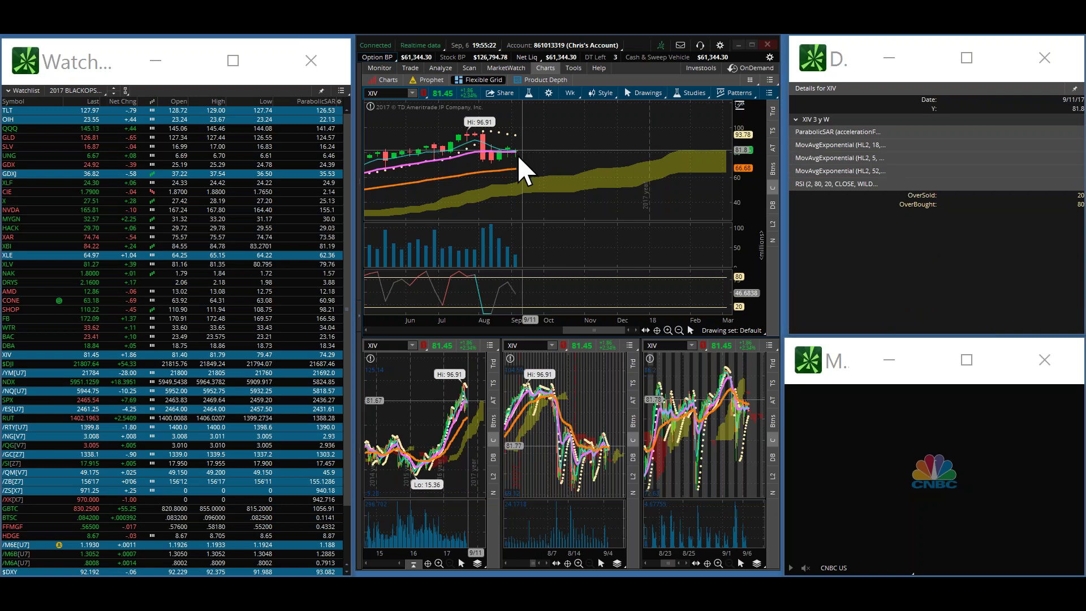
Load the Mini Dow Jones futures symbol /YM in the charts and inspect its most recent weekly candles
left_click(389, 93)
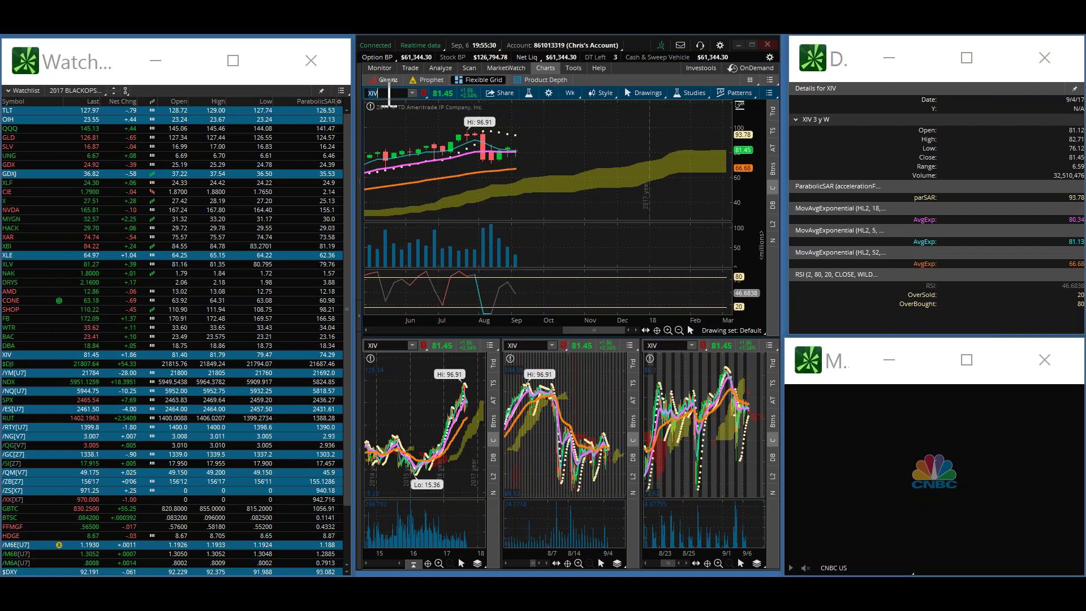
type("/YM")
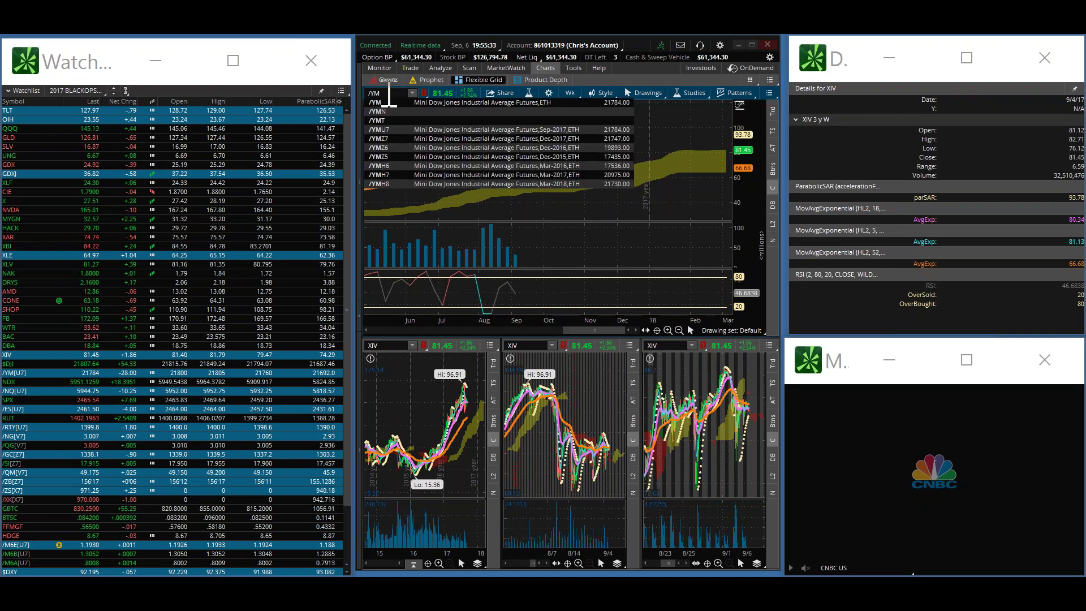
key("Return")
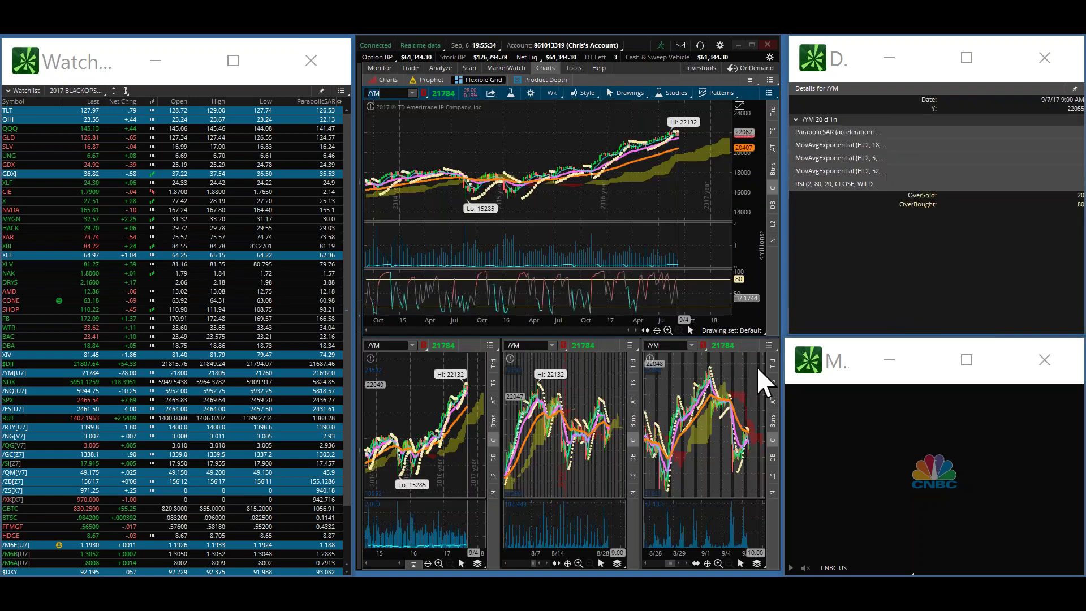
left_click(668, 330)
left_click(668, 331)
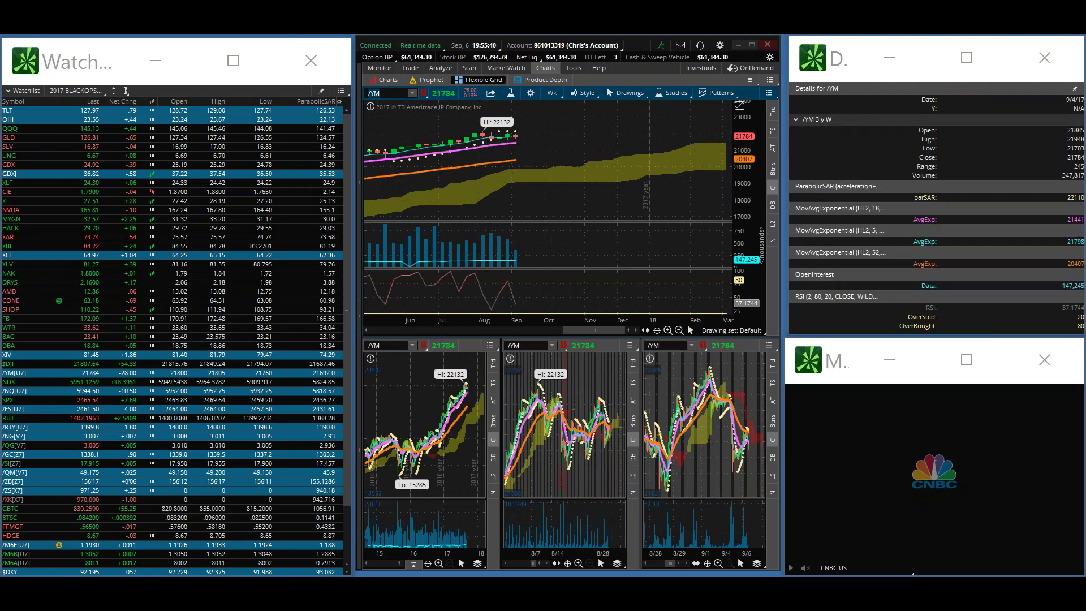
Change the charted symbol to the 30-Year Treasury Bond futures /ZB and review its latest months on the weekly chart
type("/ZB")
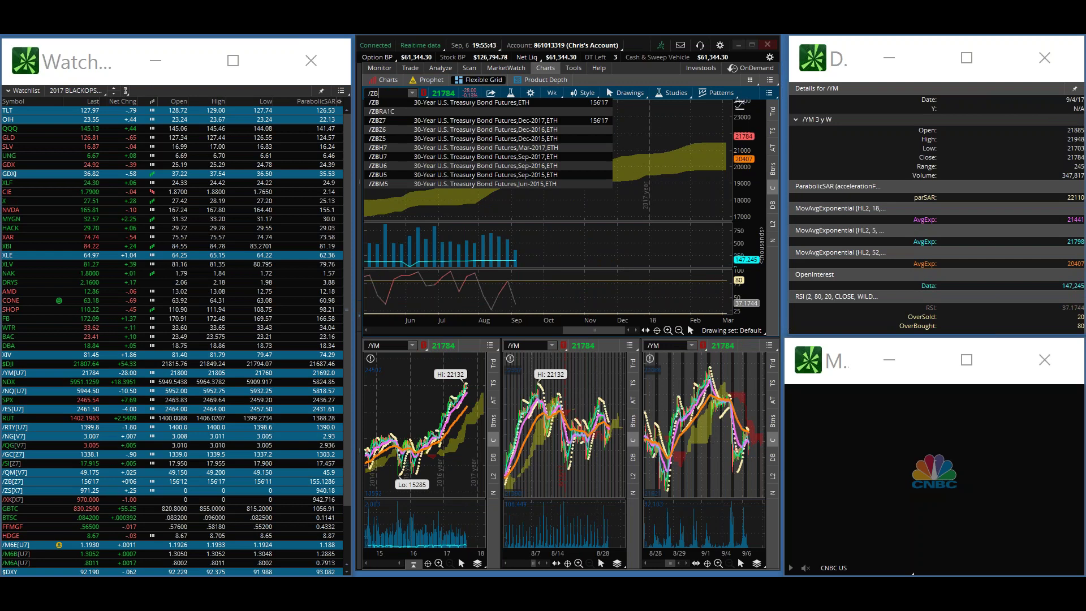
key("Return")
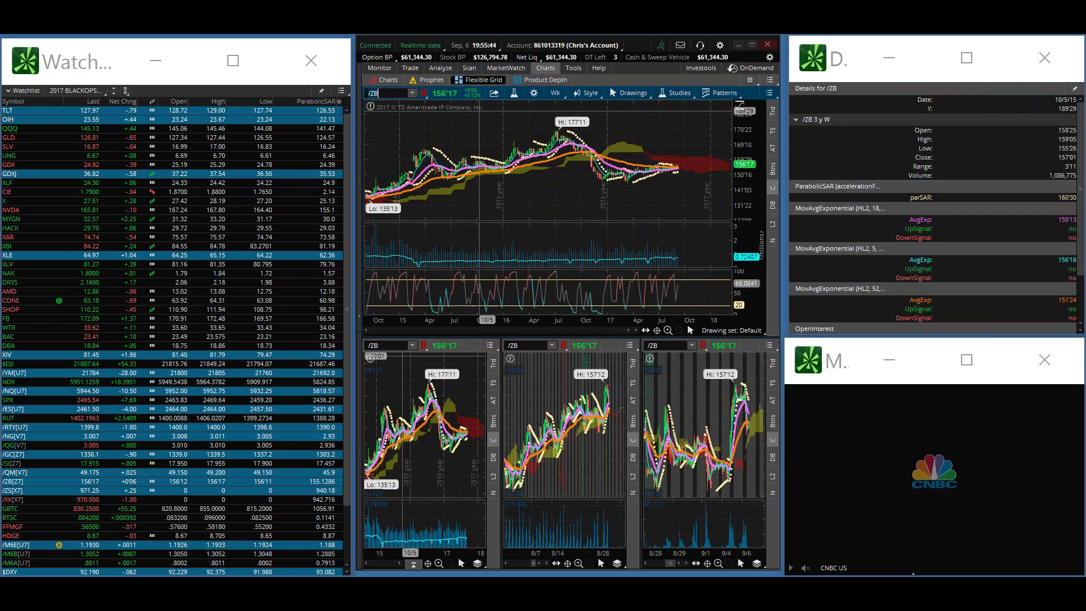
left_click(667, 330)
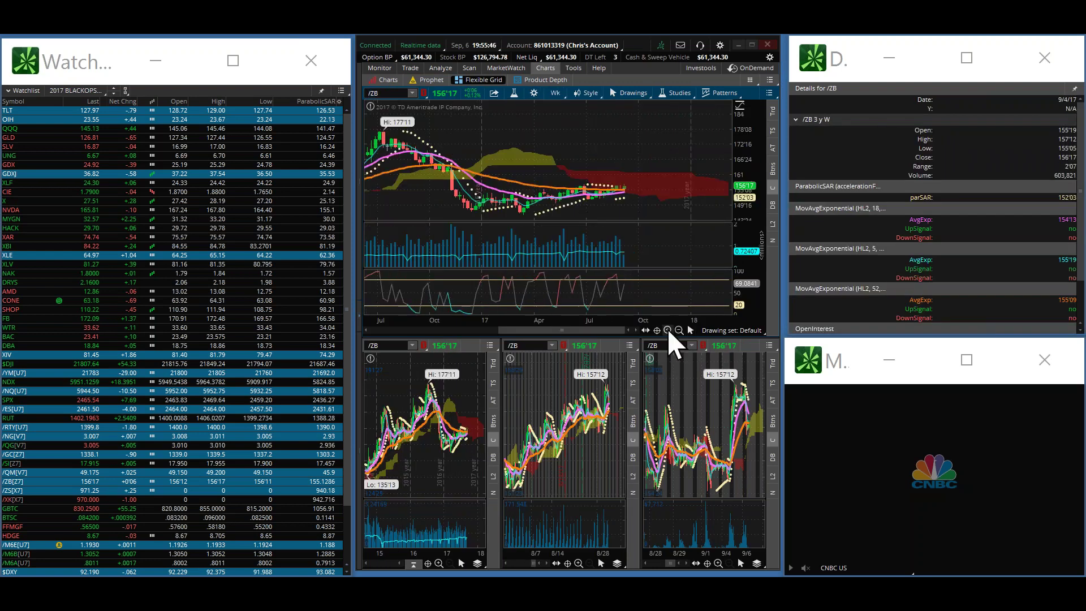
left_click(667, 329)
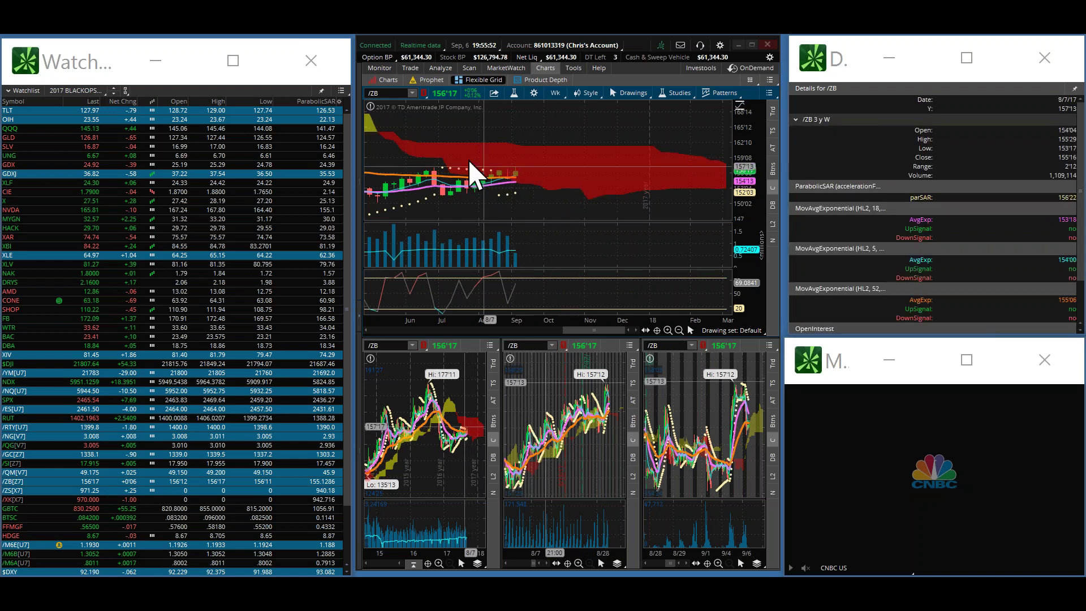
Chart the futures symbol /QM and examine its weekly candles from about February through September
left_click(387, 94)
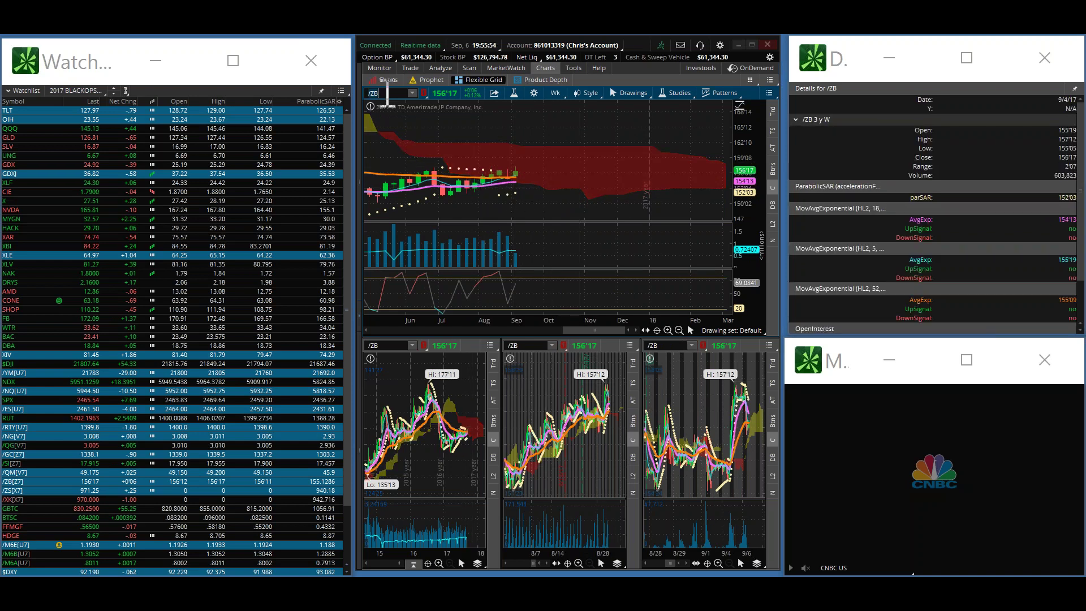
type("/QM")
key("Return")
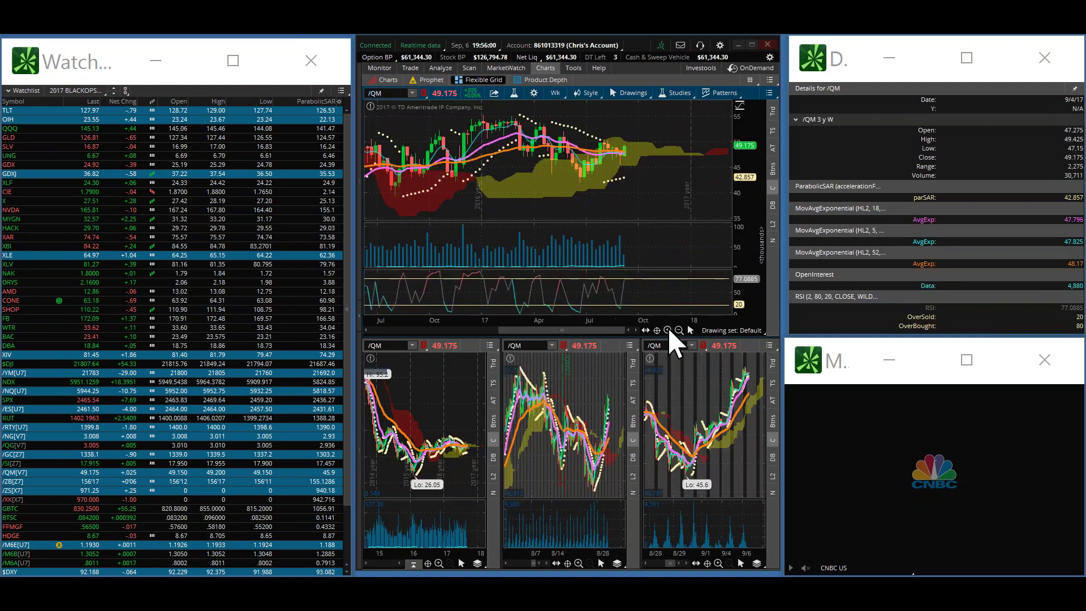
left_click(668, 330)
left_click(367, 328)
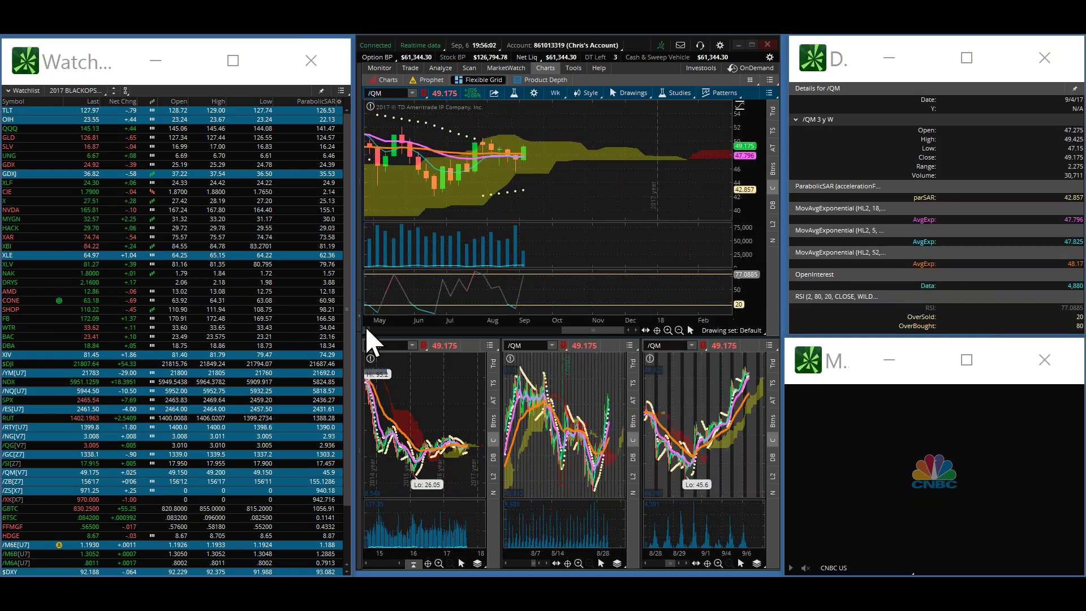
left_click(366, 329)
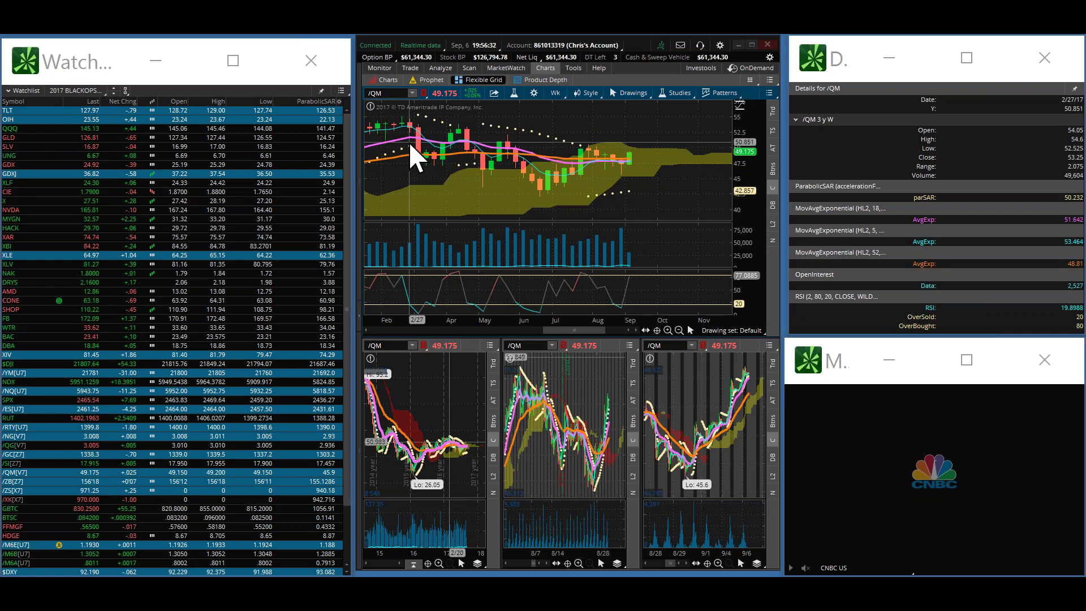
Display the Bitcoin Investment Trust symbol GBTC in the chart grid and study its weekly candles since about June
left_click(392, 93)
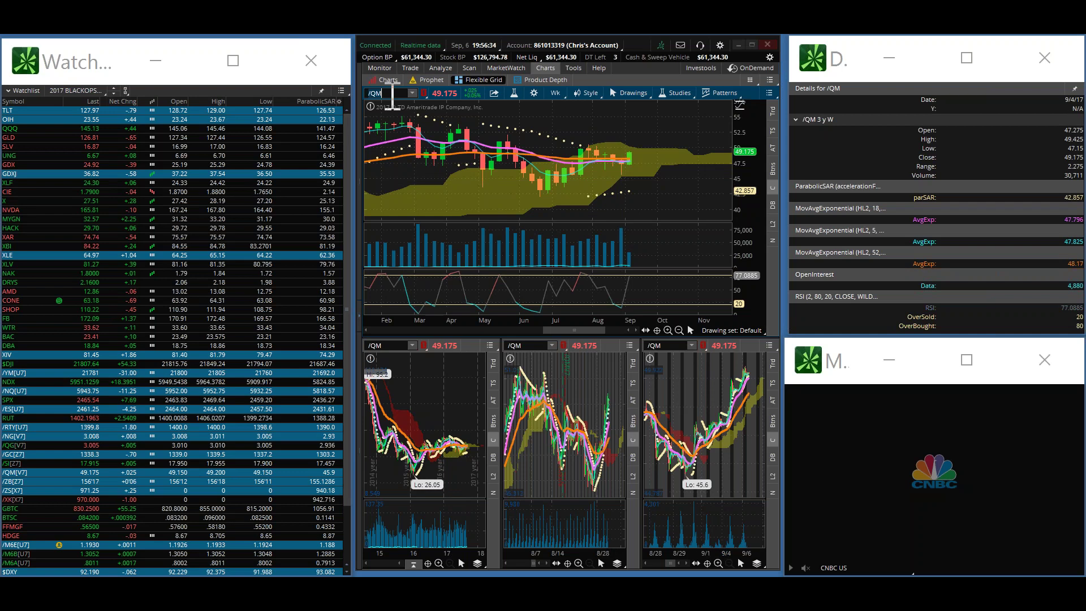
type("GBTC")
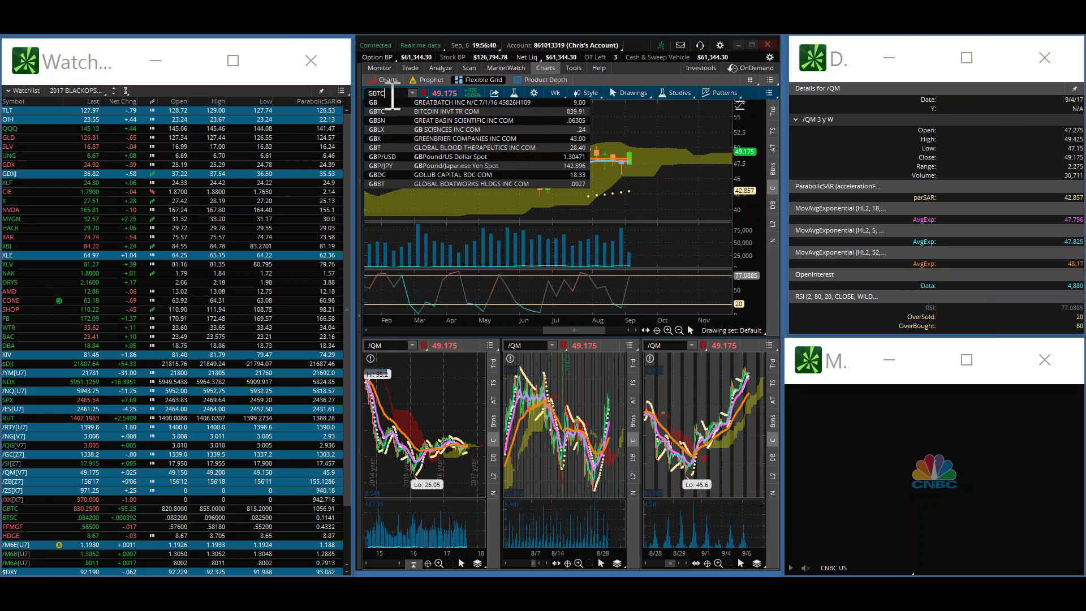
key("Return")
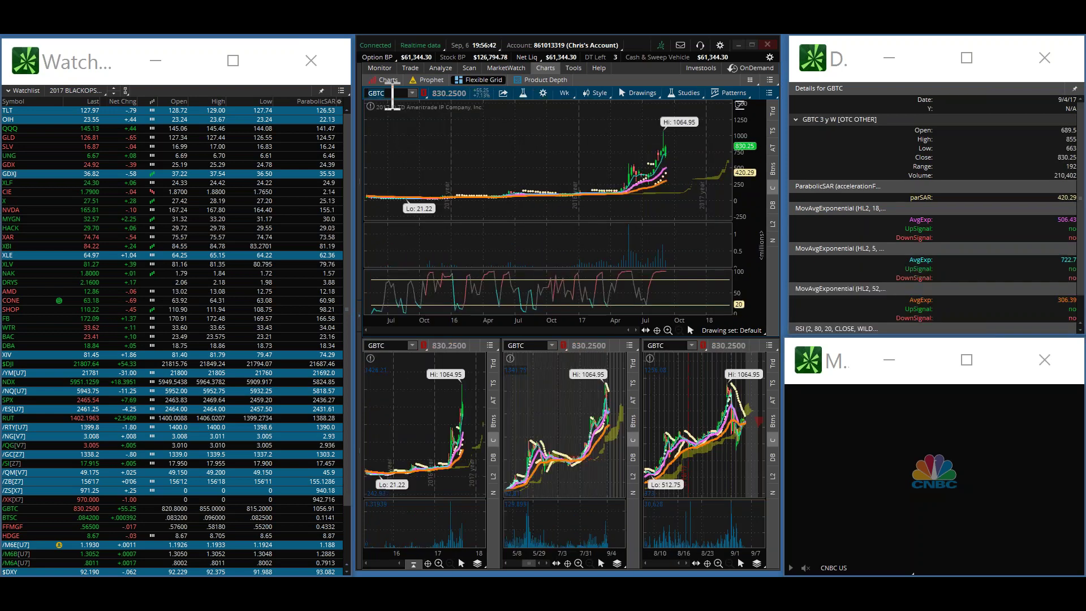
left_click(667, 329)
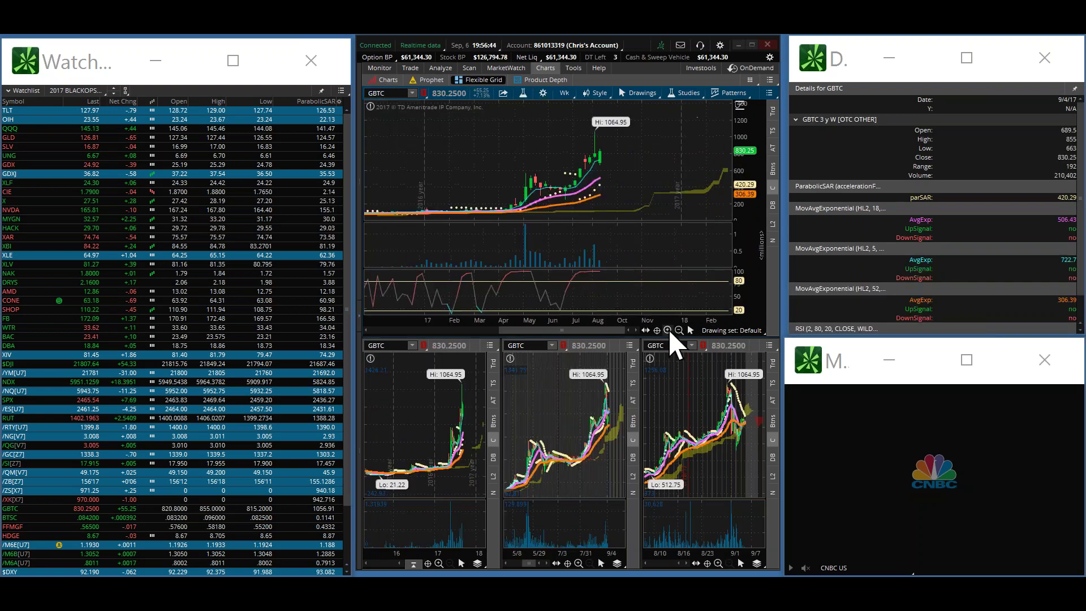
left_click(667, 329)
left_click(366, 330)
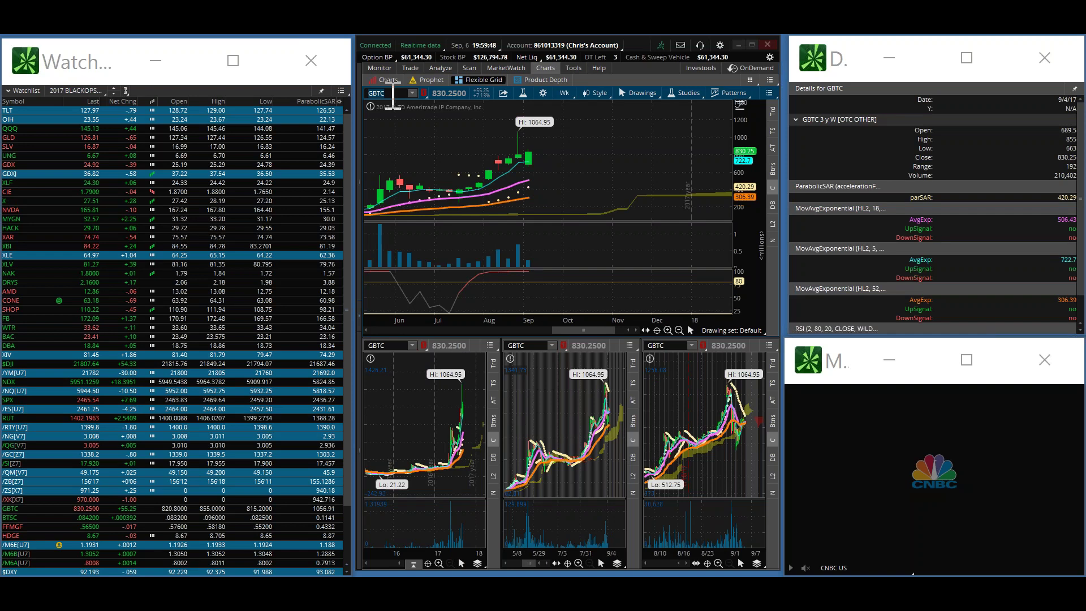
Load NVDA in the charts and examine its weekly trend from about March to September
left_click(393, 96)
type("NVDA")
key("Return")
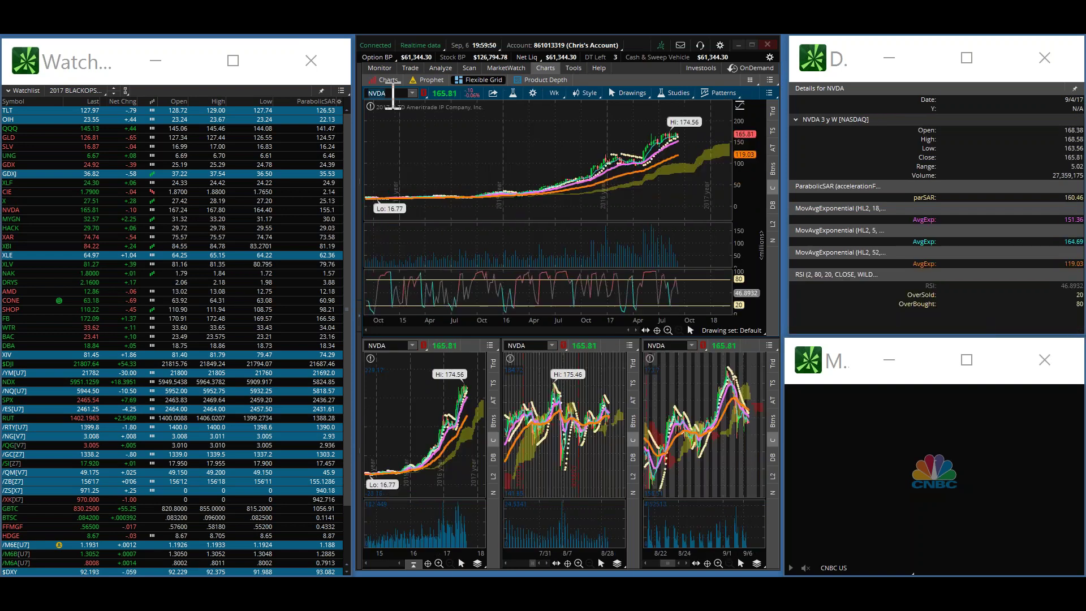
left_click(667, 331)
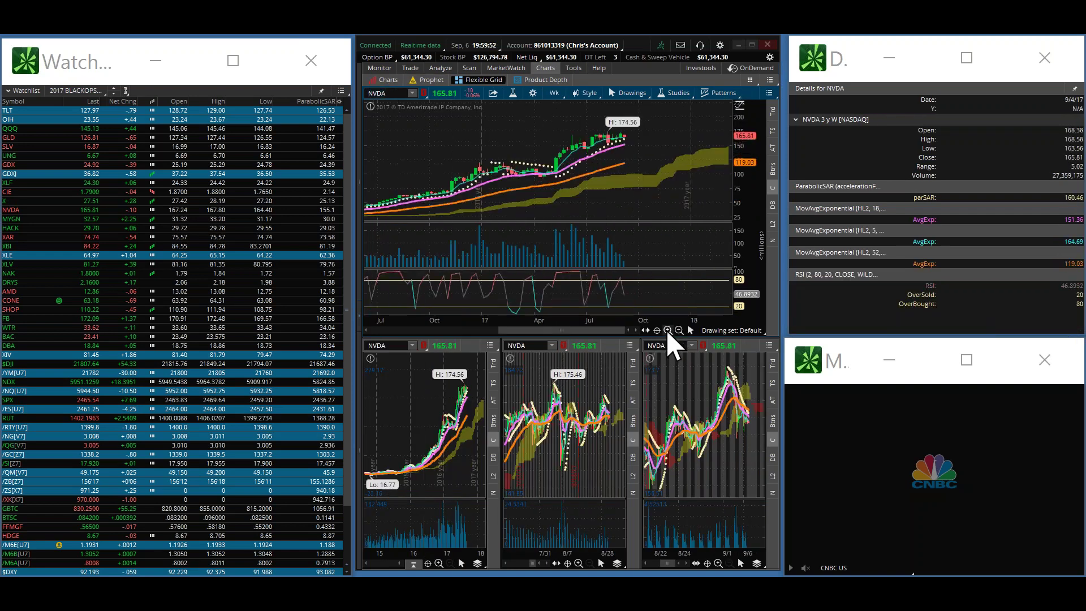
left_click(667, 330)
left_click(366, 331)
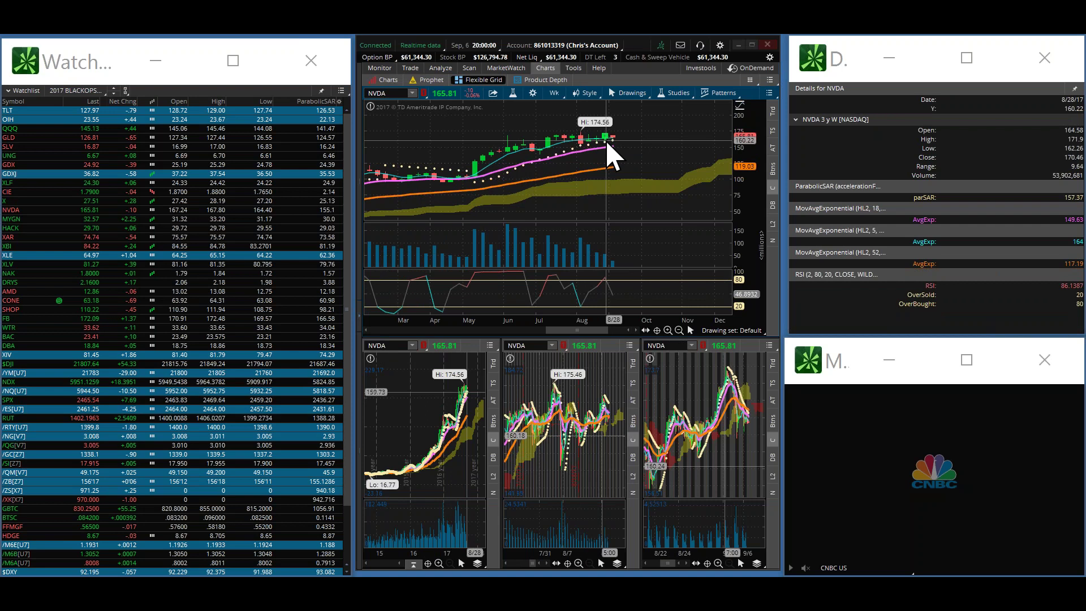
Replace the charted symbol with AMD and examine its weekly candles from the start of 2017 through September
left_click(401, 93)
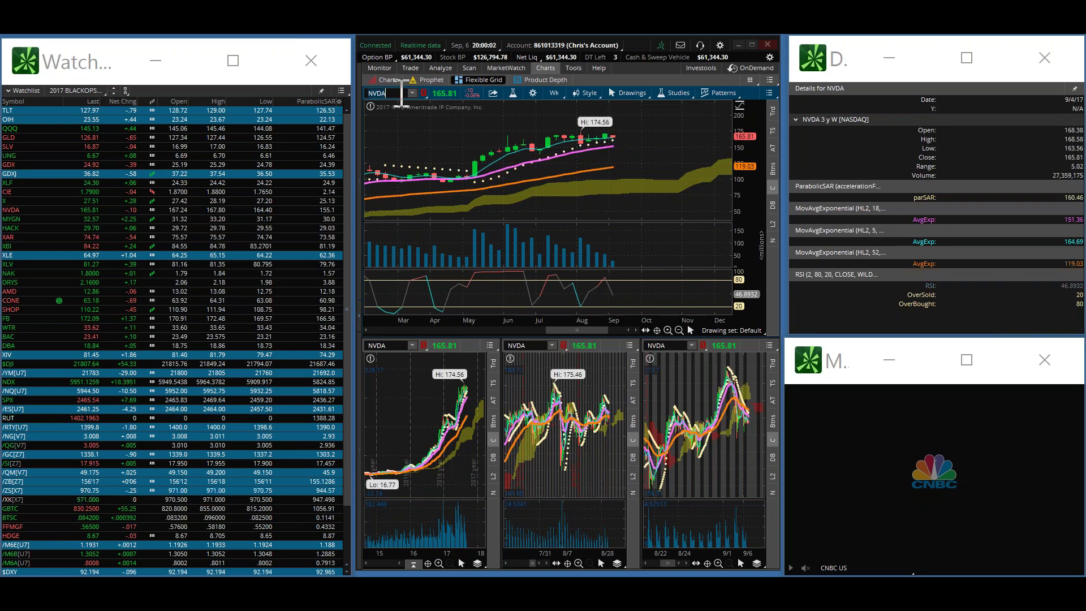
key("BackSpace")
key("BackSpace")
key("BackSpace")
key("BackSpace")
type("AMD")
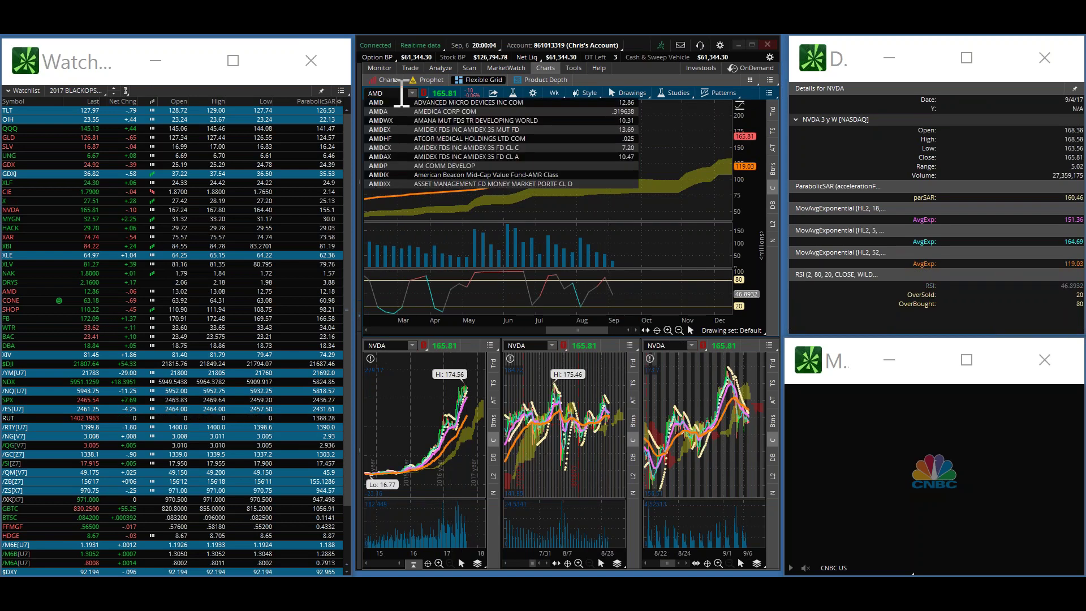
key("Return")
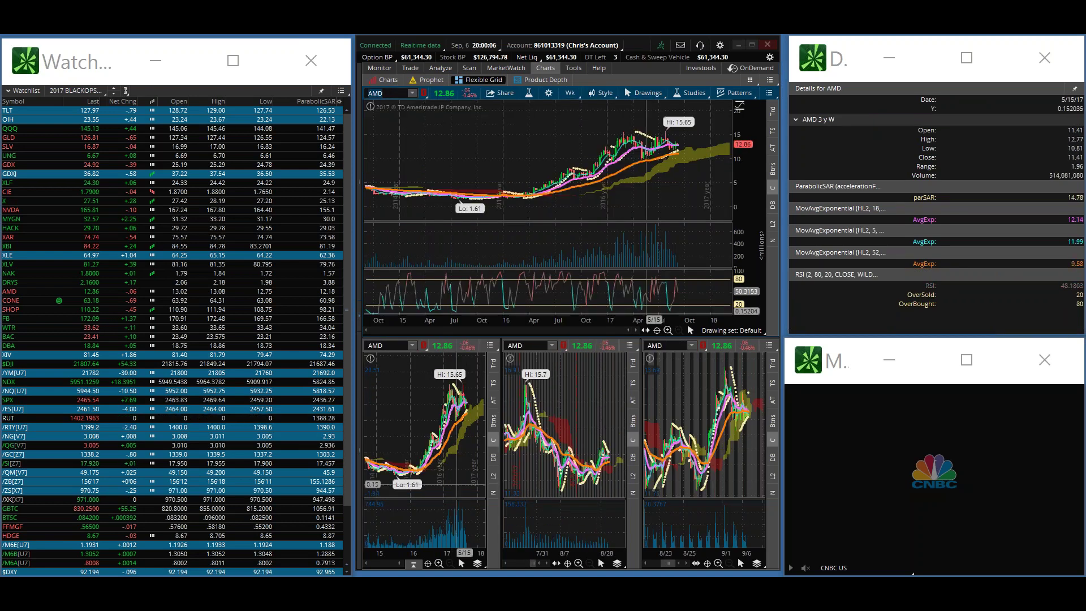
left_click(668, 330)
left_click(668, 330)
left_click_drag(625, 331, 582, 332)
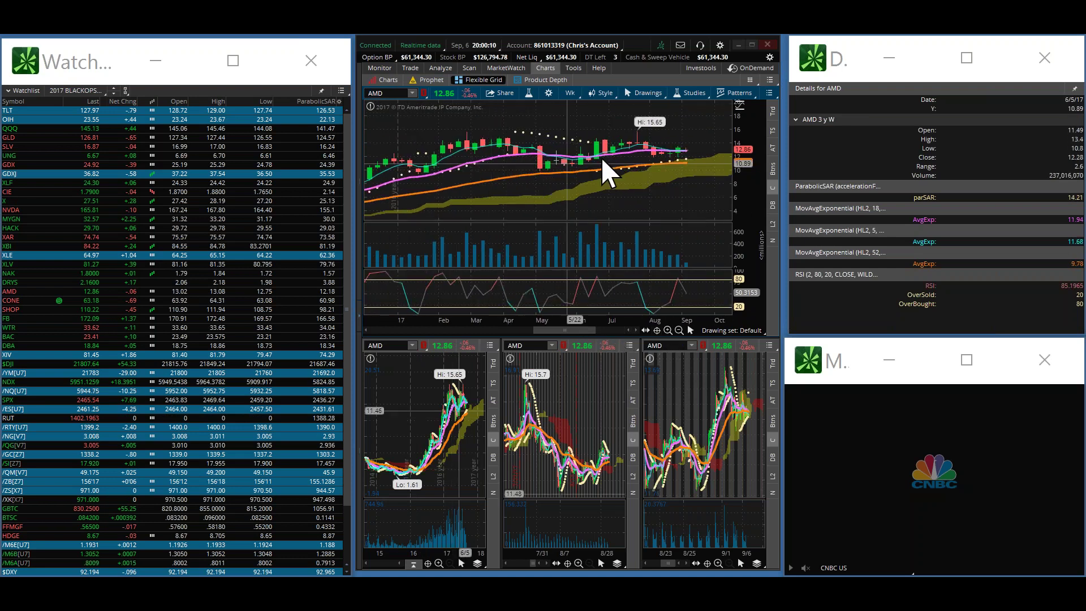
Chart the symbol BITCF and examine its weekly candles from about June through August
left_click(392, 93)
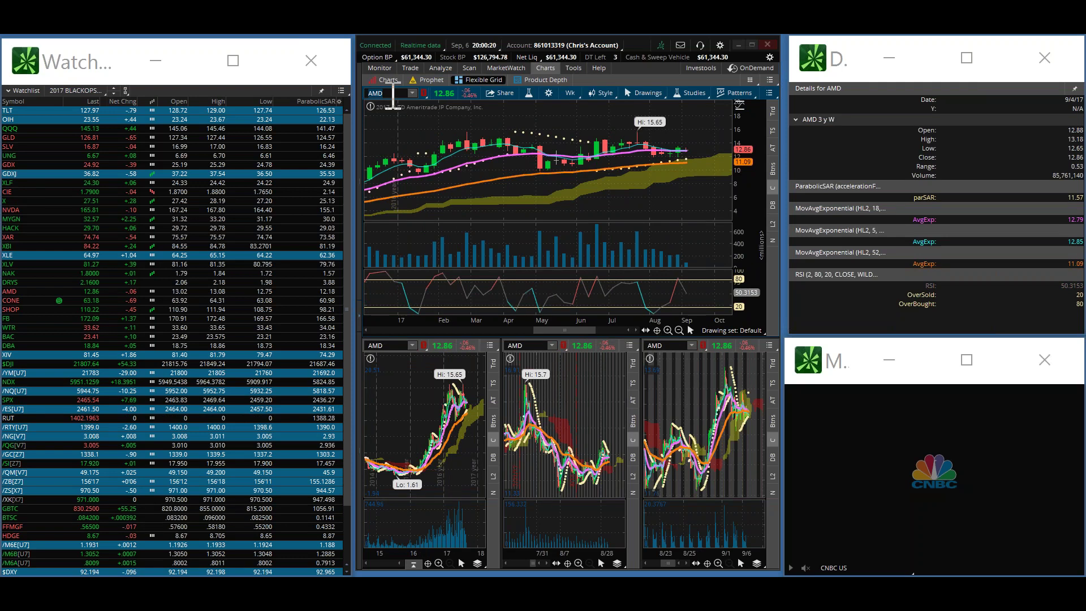
type("BITCF")
key("Return")
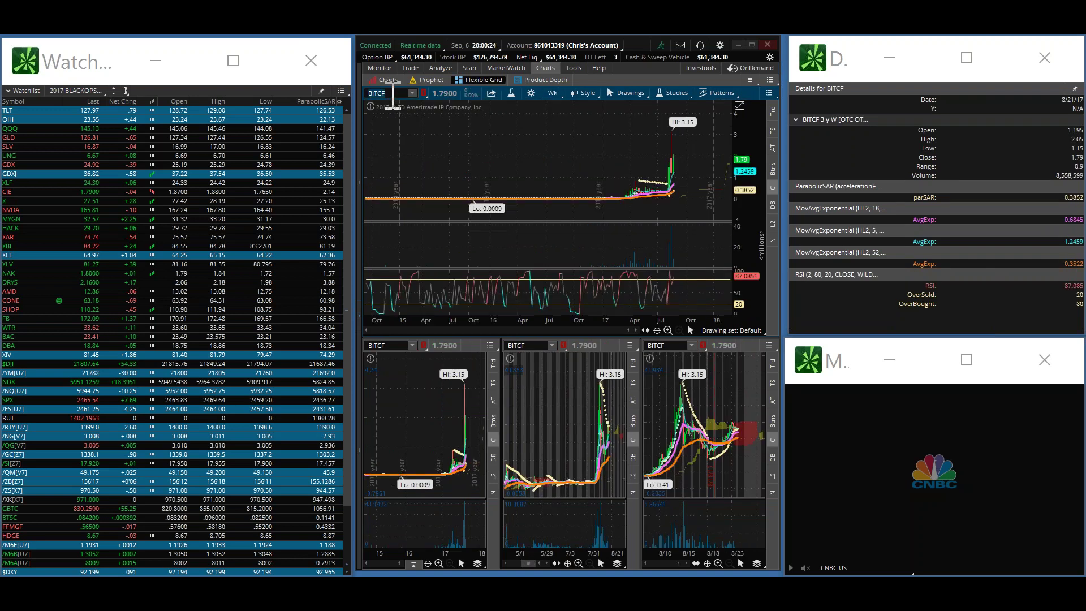
left_click(668, 331)
left_click(668, 331)
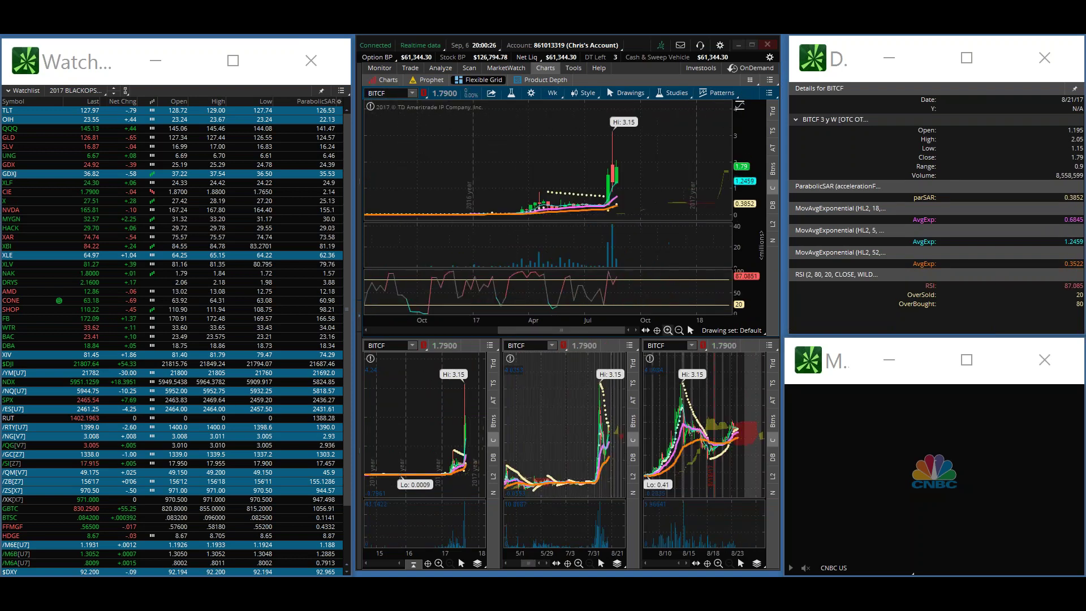
left_click(668, 330)
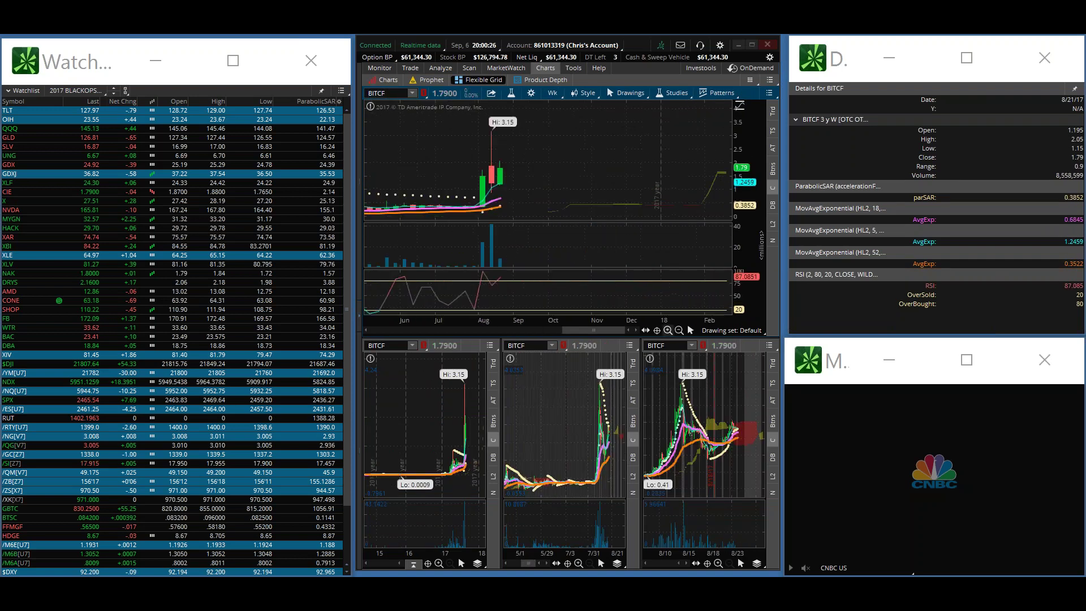
Load BTCS in the chart grid and study its weekly candles from about June to September
left_click(401, 93)
type("BTCS")
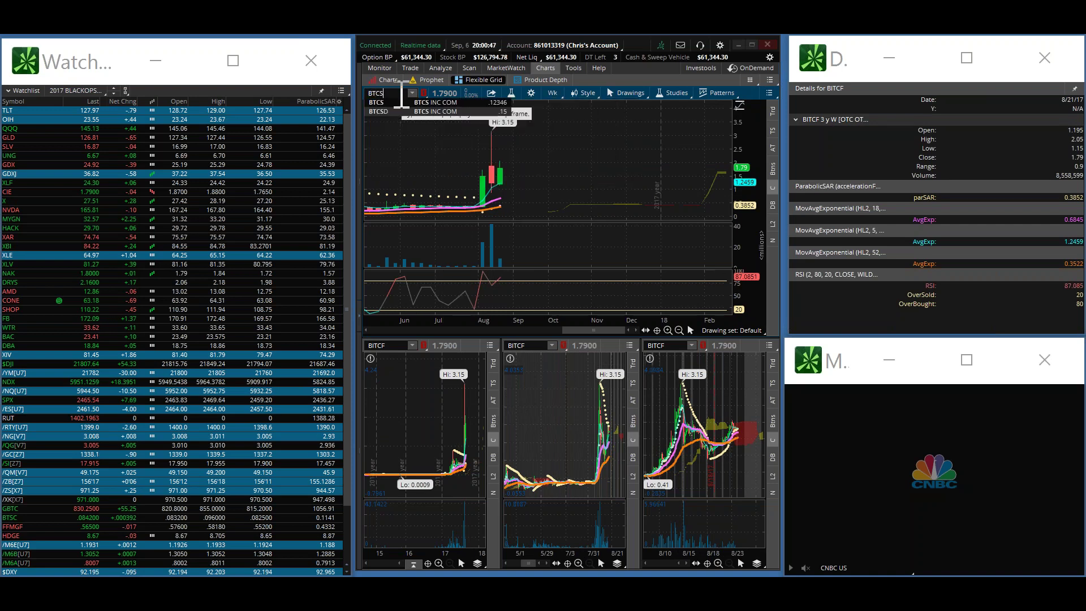
key("Return")
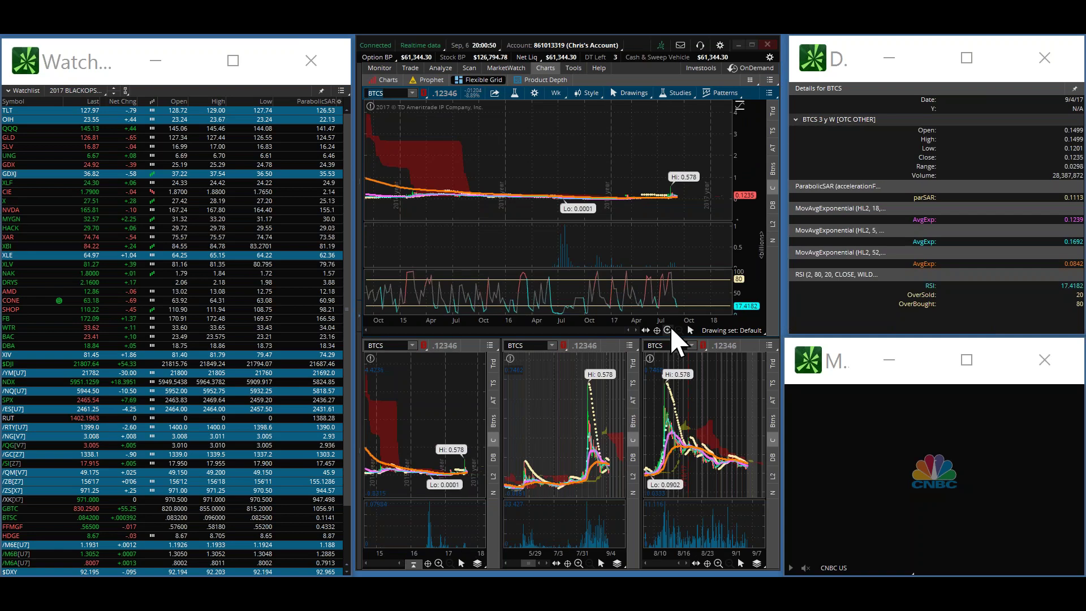
left_click(669, 329)
left_click(669, 329)
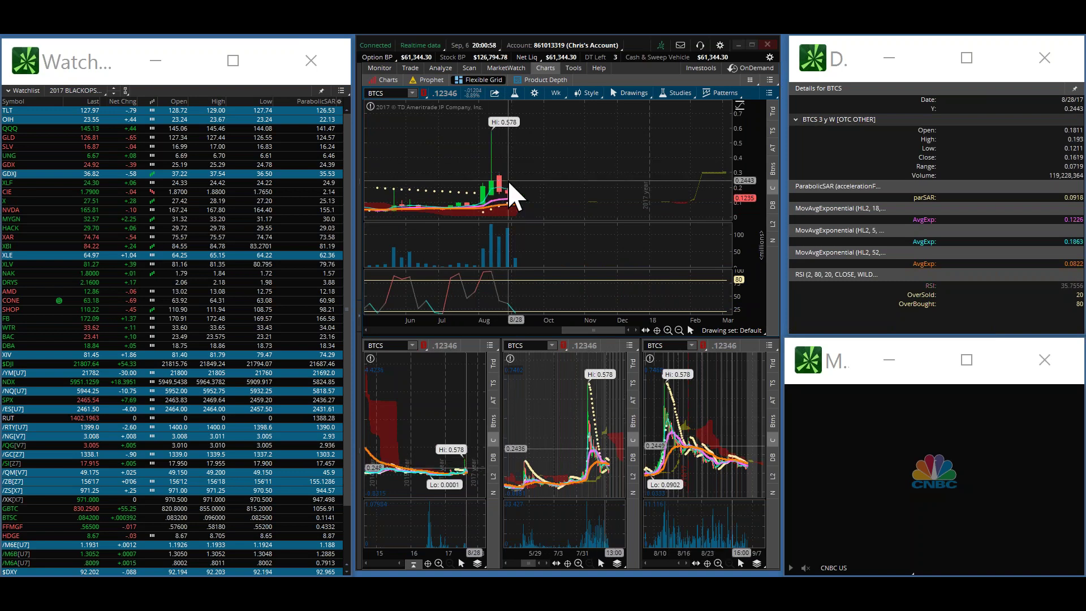
Replace the charted symbol with BTSC and examine its weekly trend from about April to September
left_click(399, 94)
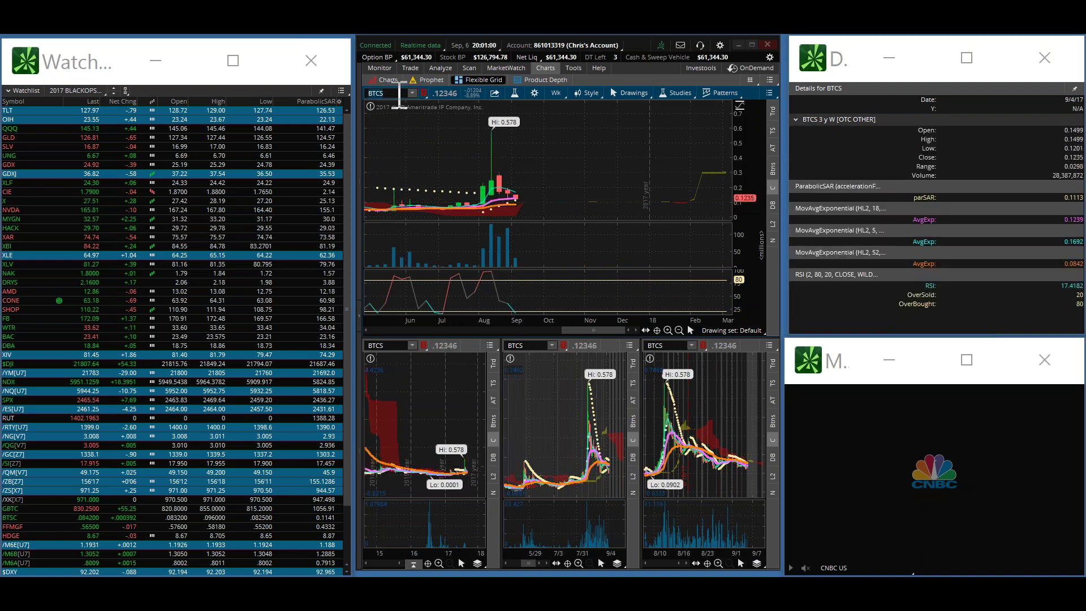
key("BackSpace")
key("BackSpace")
key("BackSpace")
key("BackSpace")
type("BTSC")
key("Return")
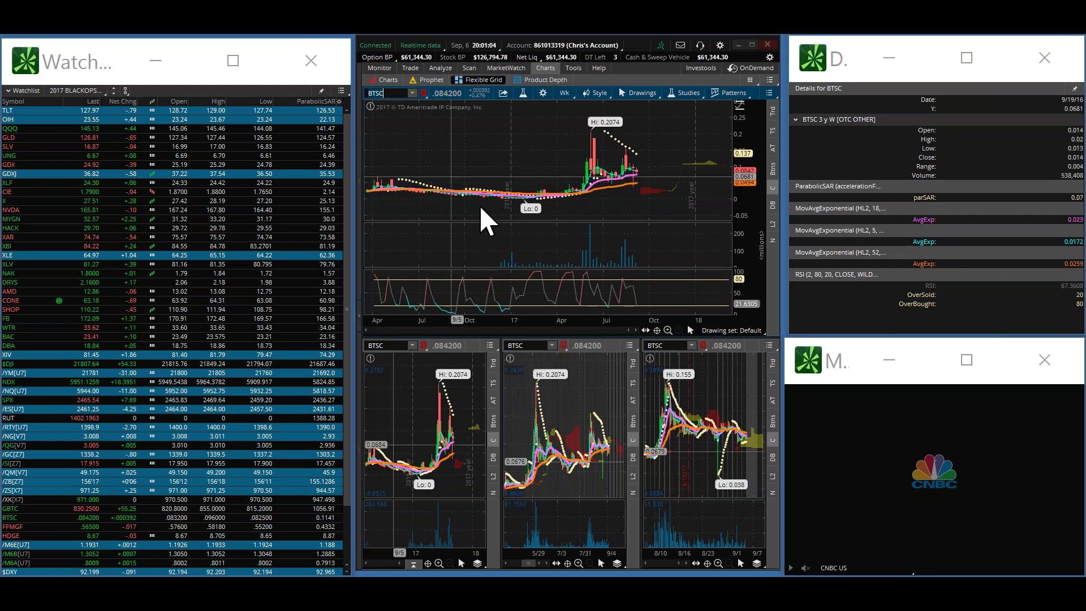
left_click(668, 331)
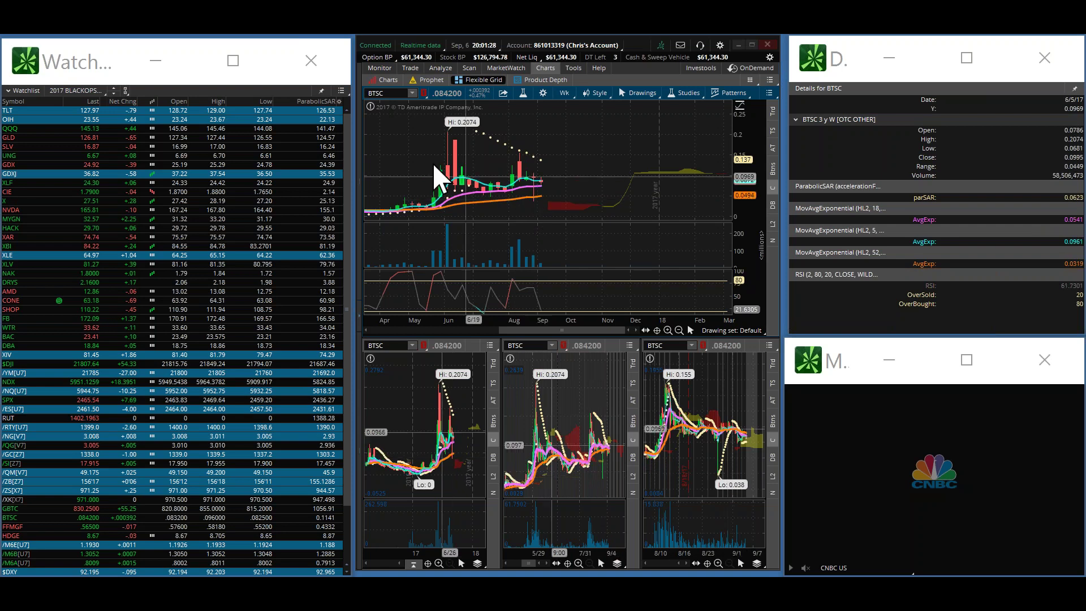
Open the main weekly chart's symbol for editing
left_click(395, 93)
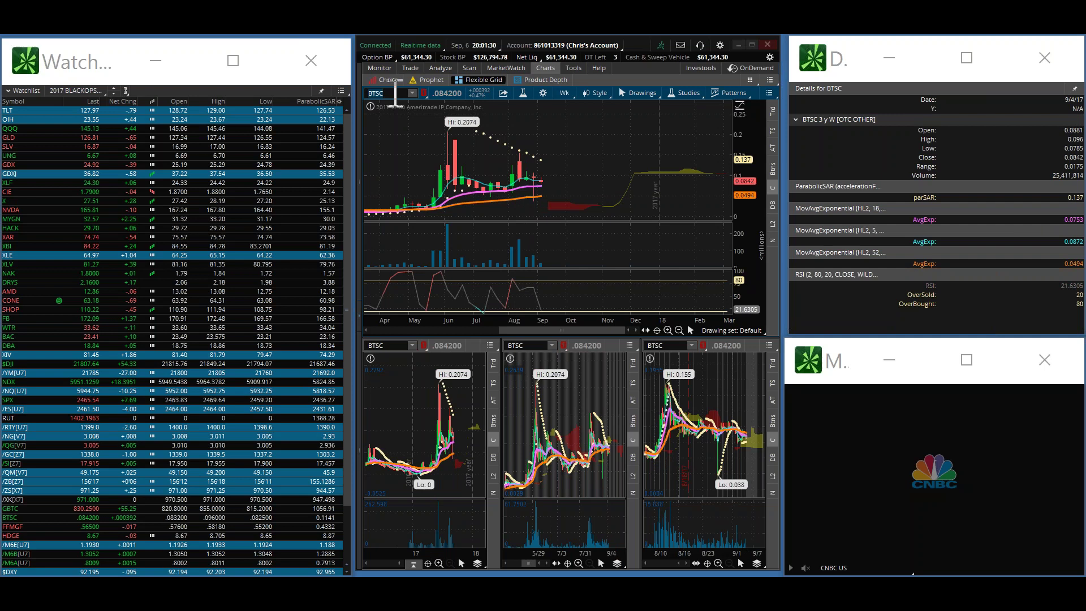